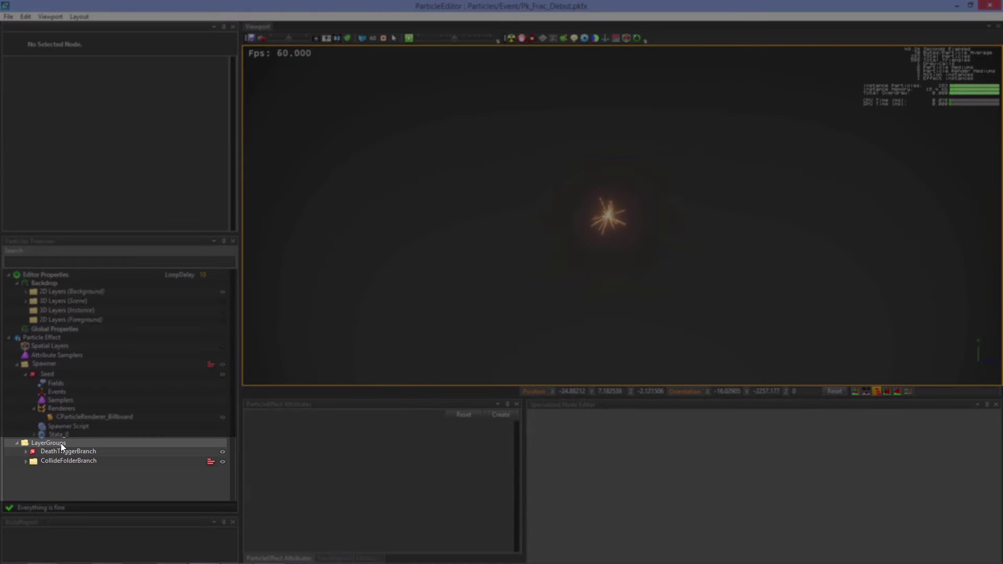
Add an OnDeath event to the Seed particle and set its action to the local DeathTriggerBranch.
click(58, 444)
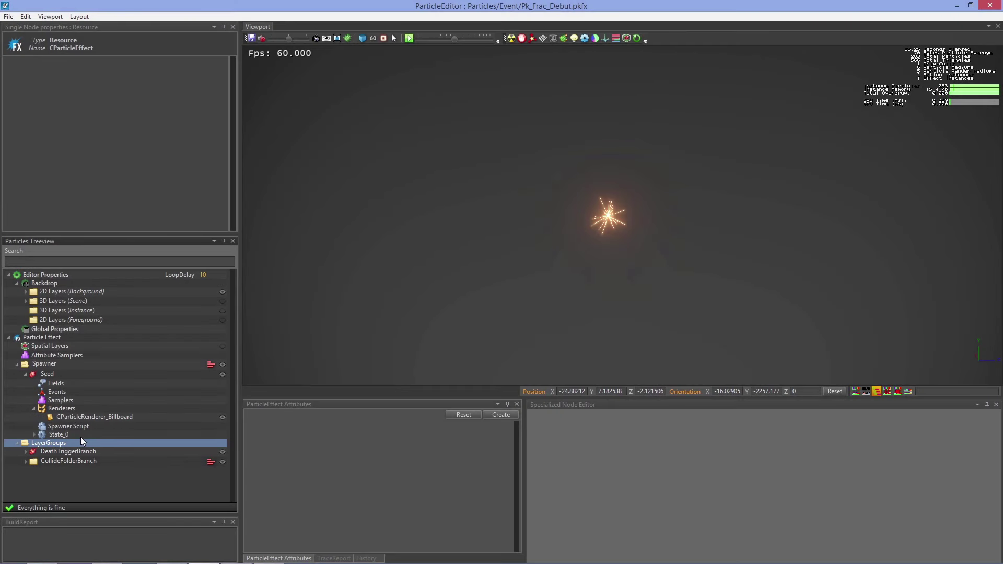
click(62, 392)
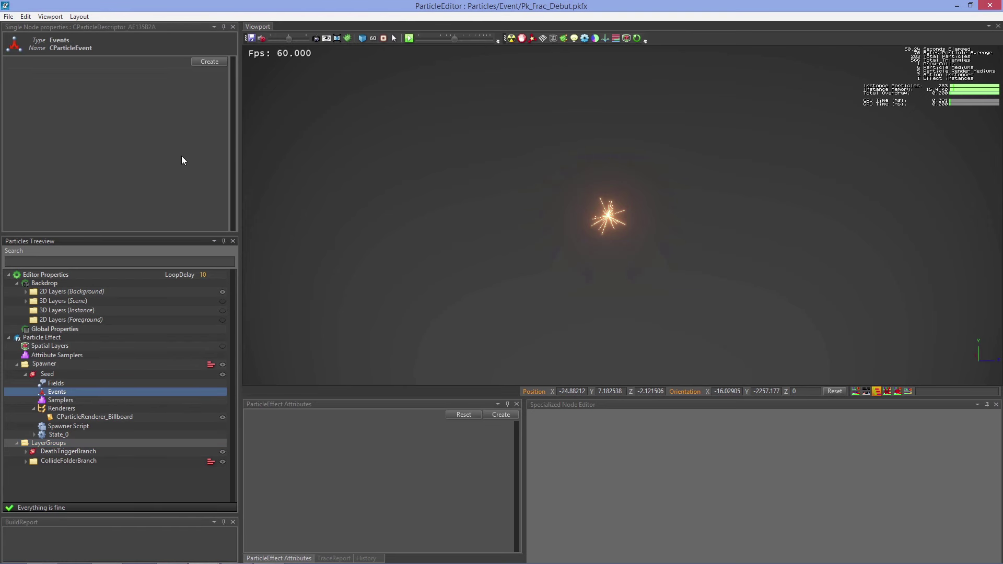
click(207, 62)
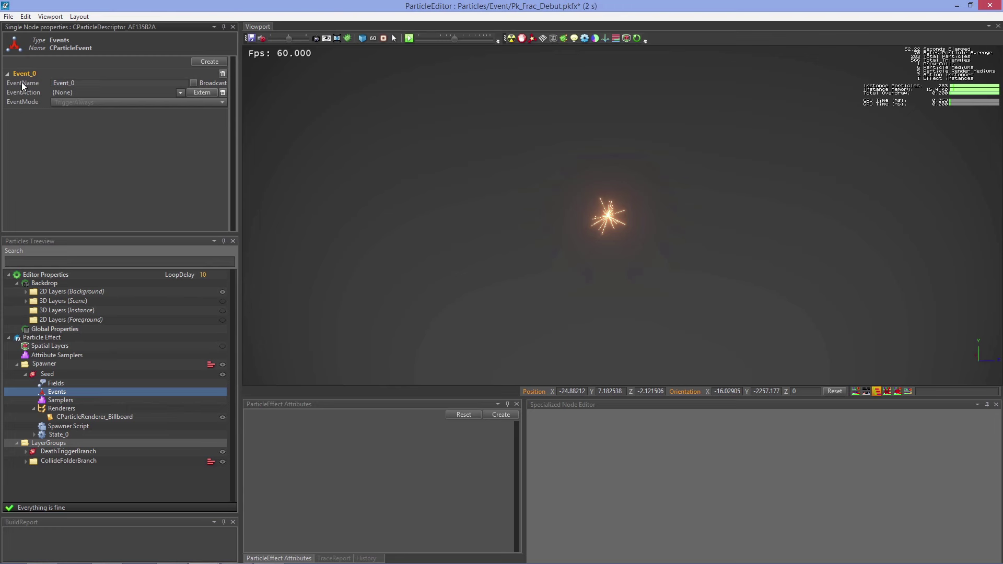
double_click(55, 83)
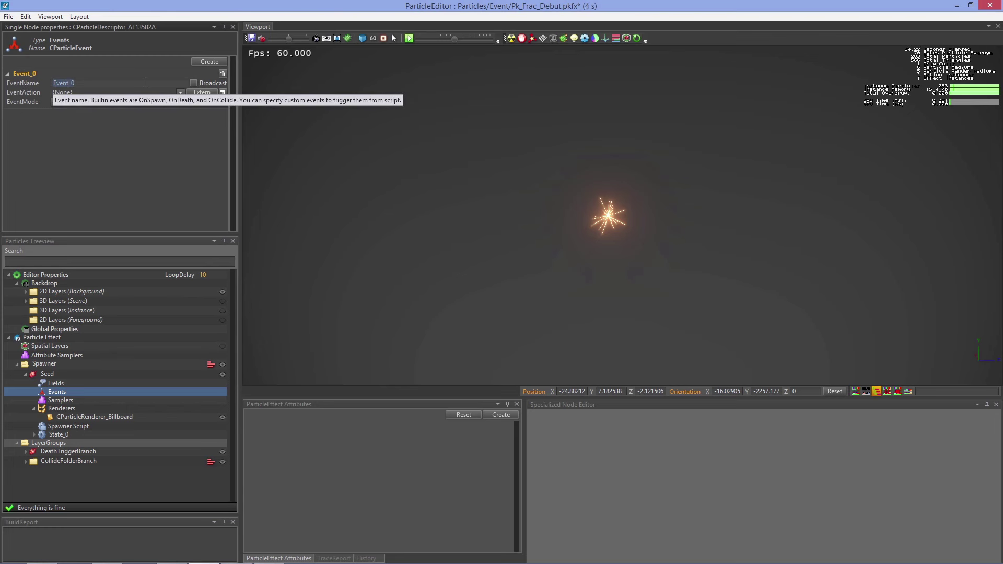
text(OnDeath)
key(Return)
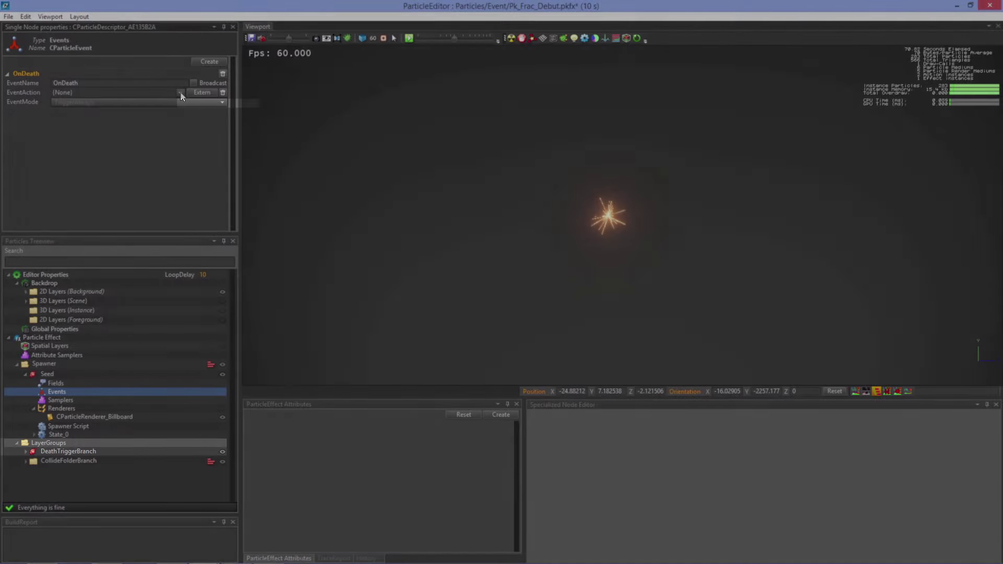
click(180, 92)
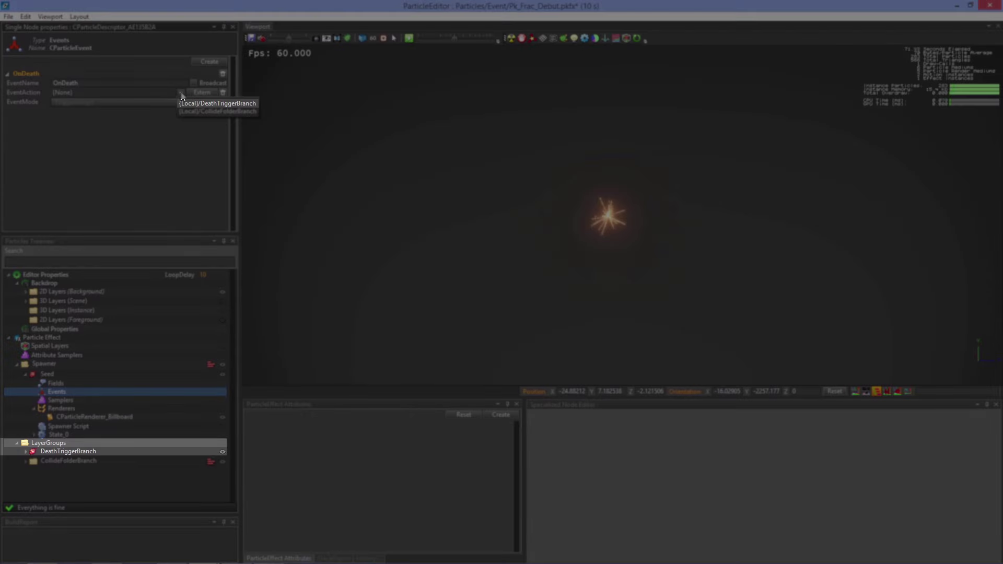
click(235, 104)
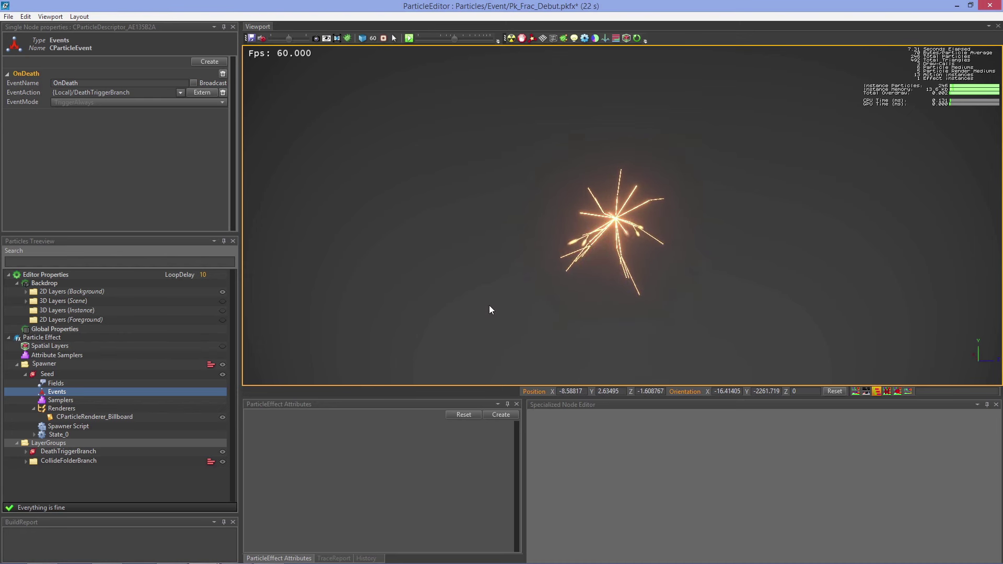
Add an OnDeath event to the DeathTriggerBranch particle that triggers the local DeathTriggerBranch itself.
click(26, 452)
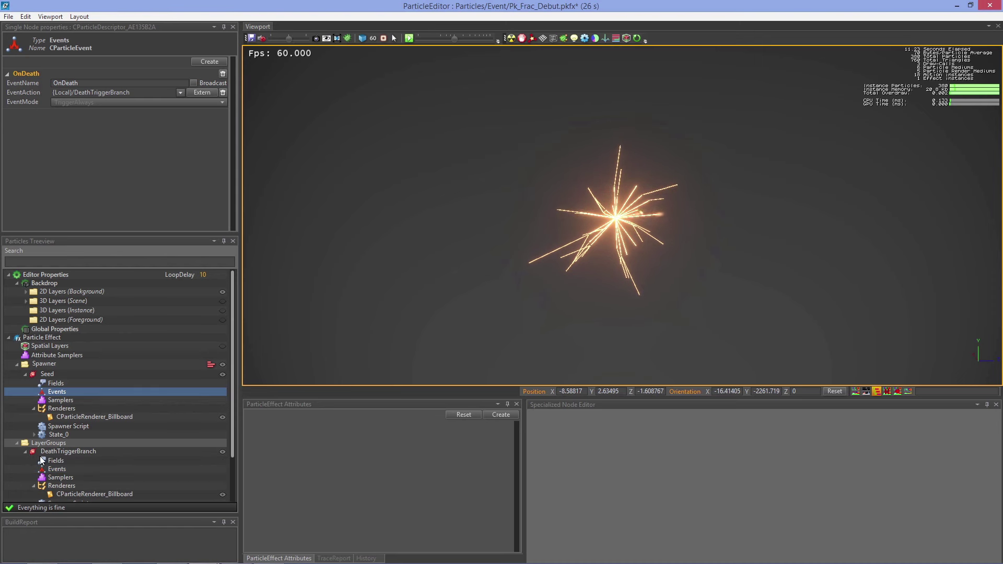
click(54, 468)
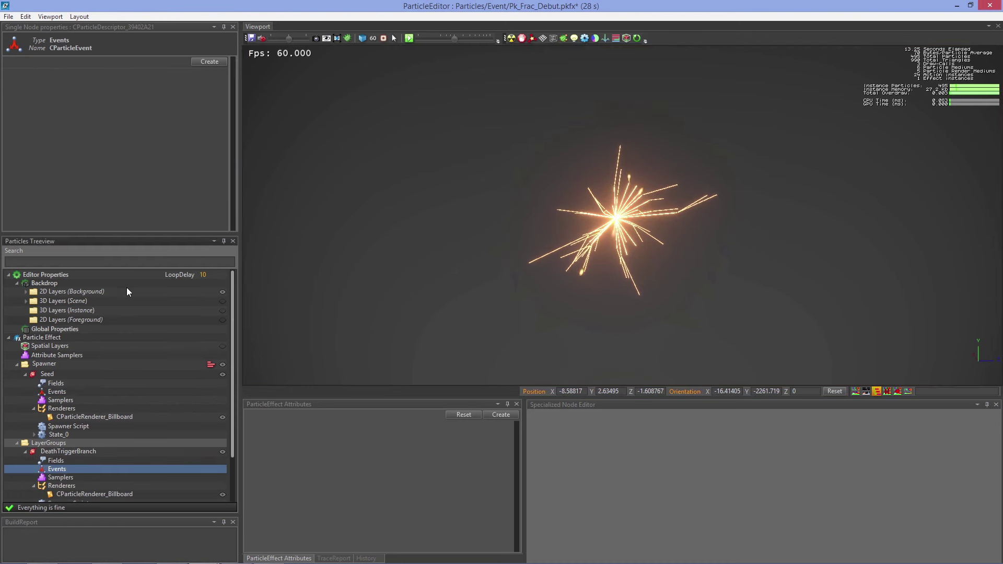
click(210, 61)
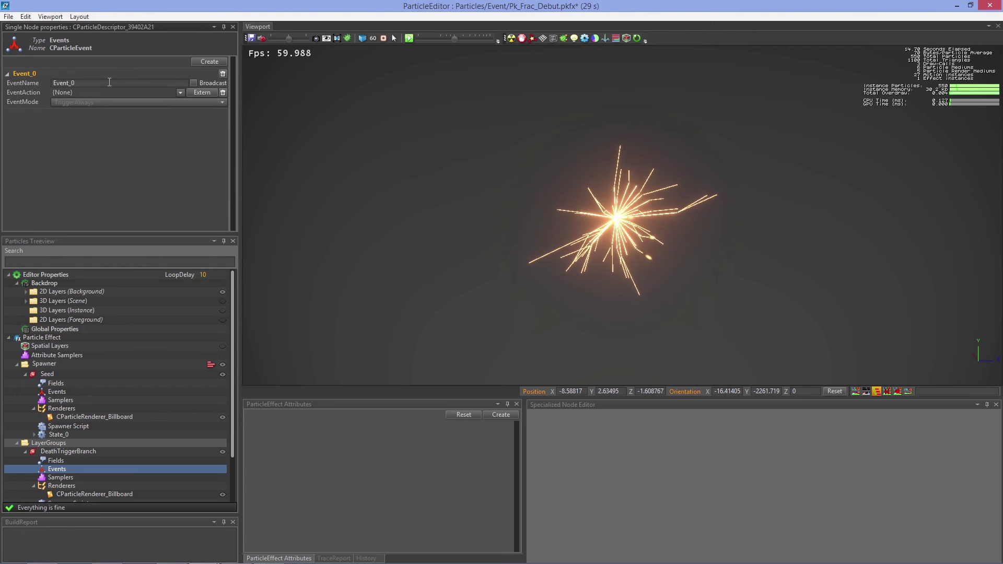
double_click(55, 83)
text(OnDeath)
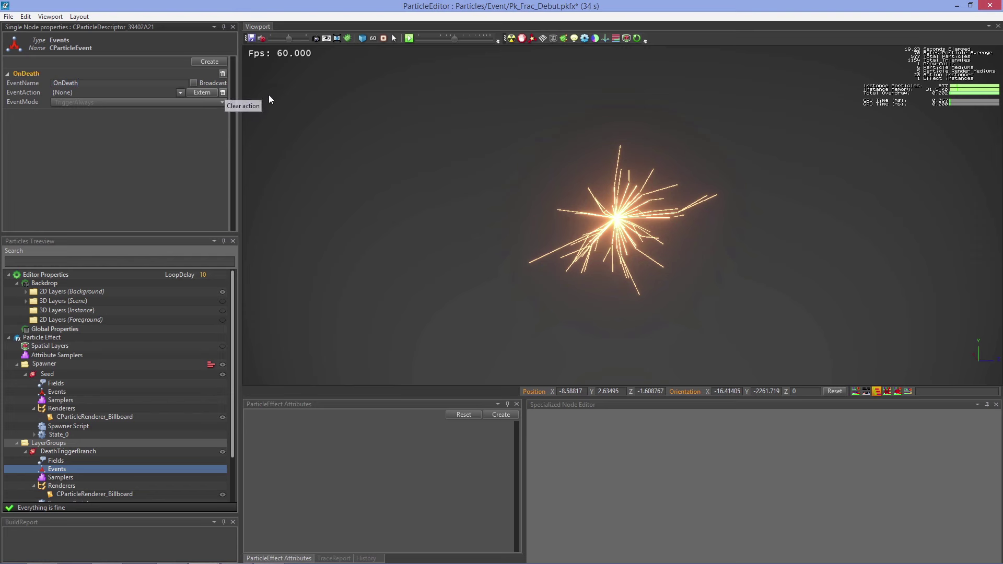
click(180, 92)
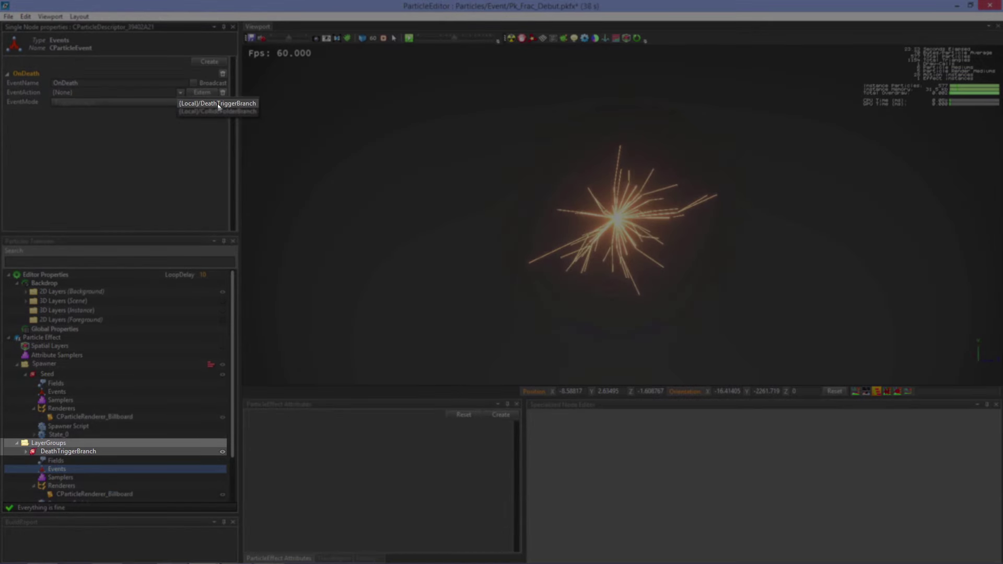
click(217, 103)
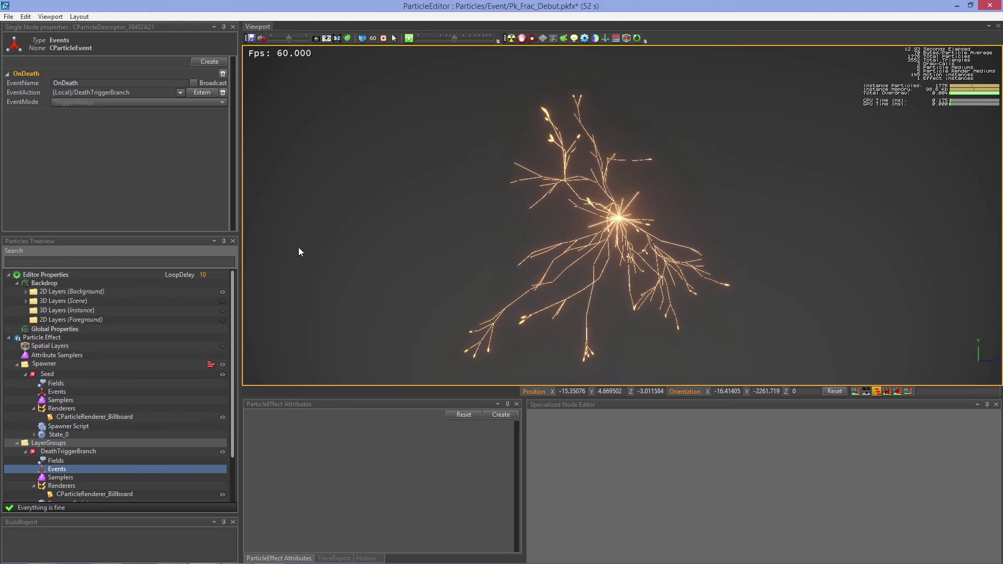
Create a second event on DeathTriggerBranch and name it OnSpawn.
click(209, 61)
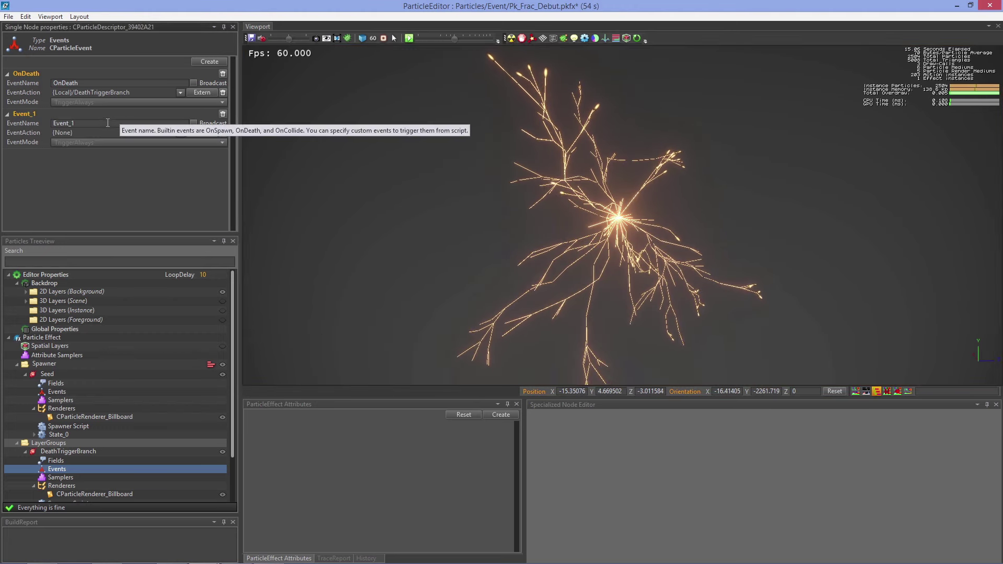
drag(108, 123, 47, 124)
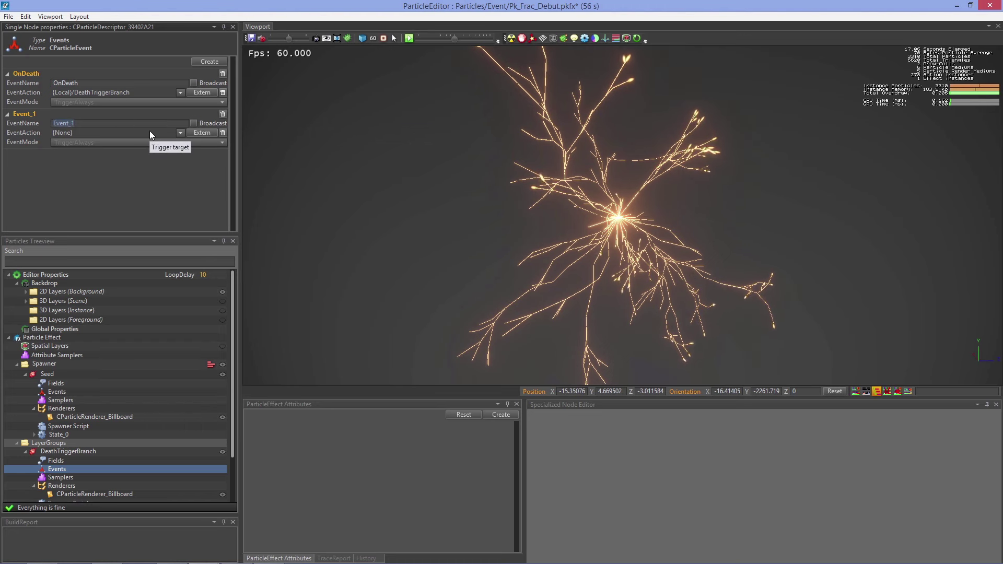
text(OnSpaw)
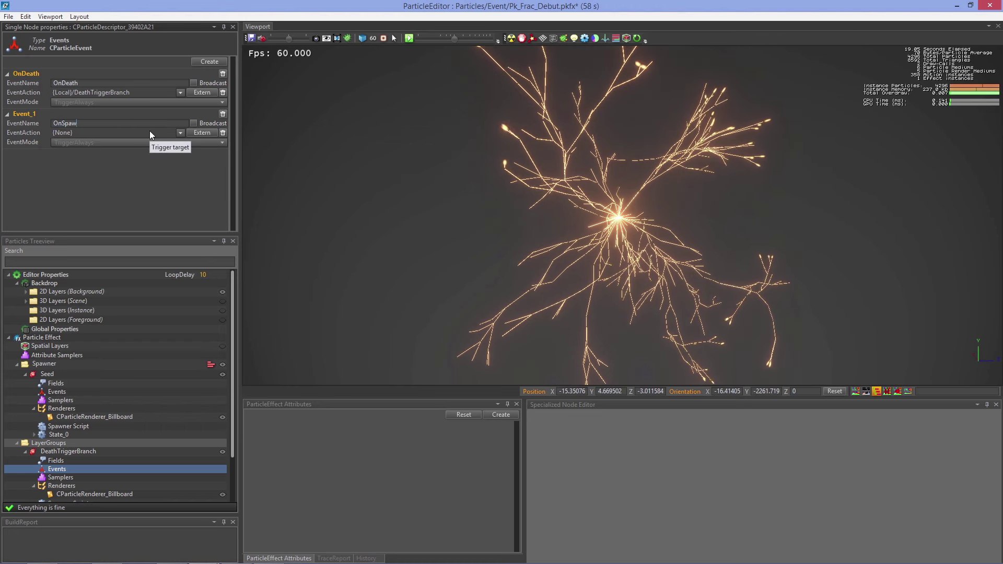
text(n)
key(Return)
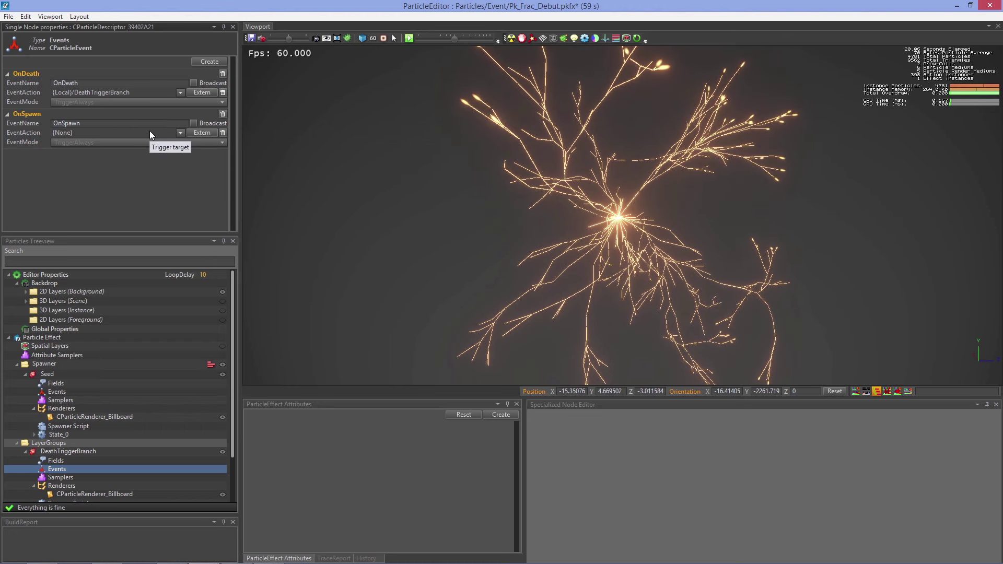
Assign the external effect PK_Frac_SpawnTriggerParticle.pkfx as the OnSpawn event's action.
click(203, 133)
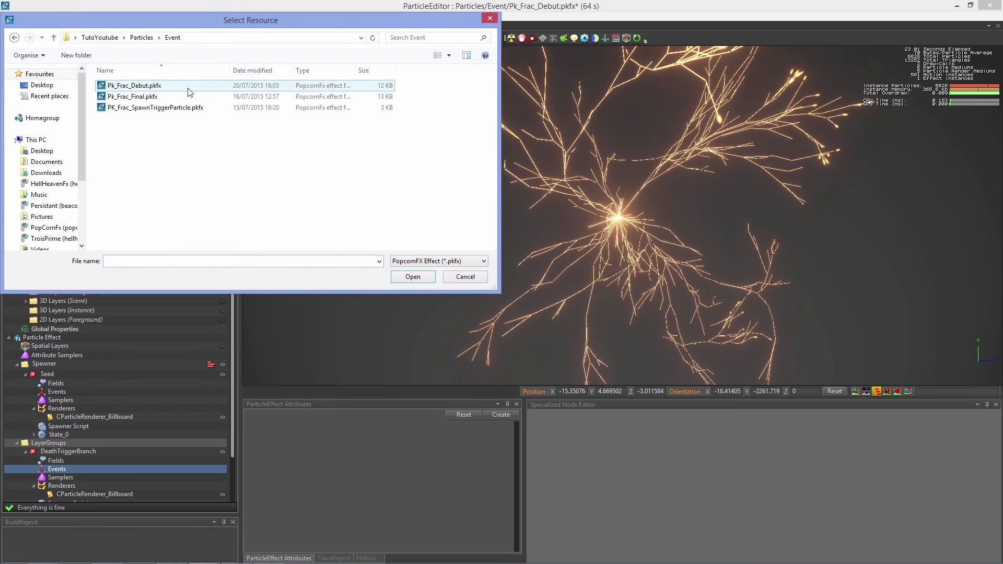
click(184, 108)
double_click(182, 109)
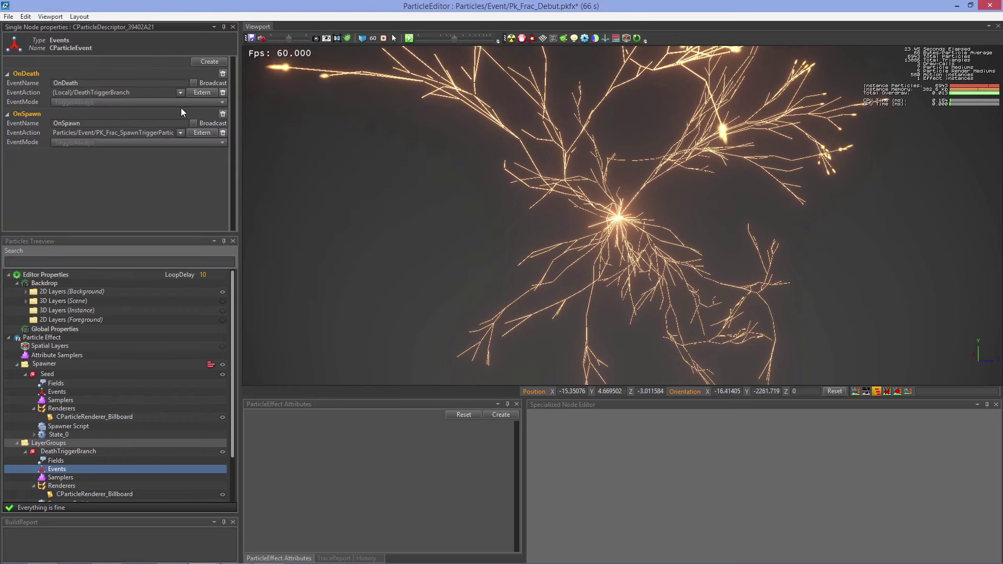
right_drag(471, 217, 716, 199)
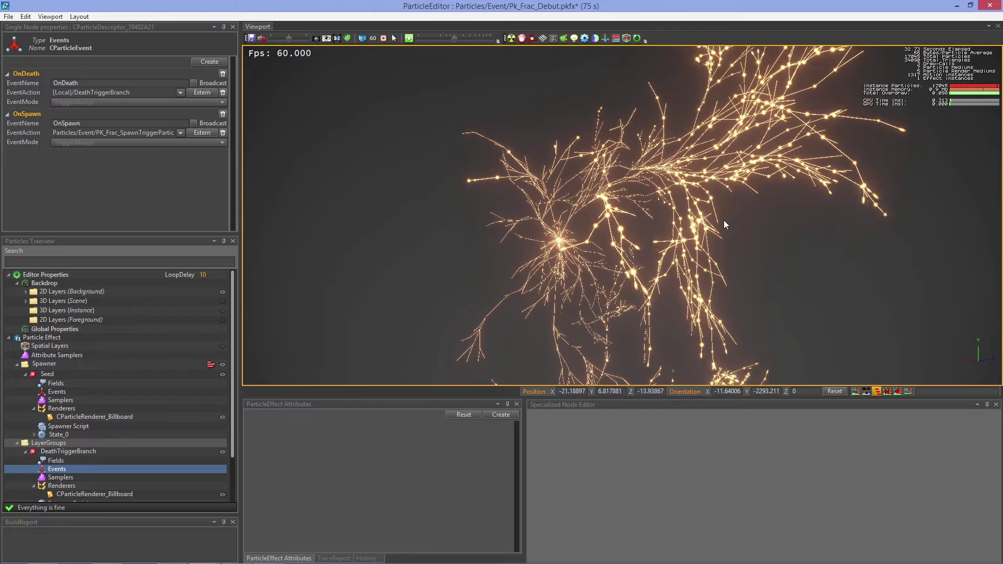
Show the 3D scene backdrop layer to examine the sphere around the effect, and hide it again.
click(25, 301)
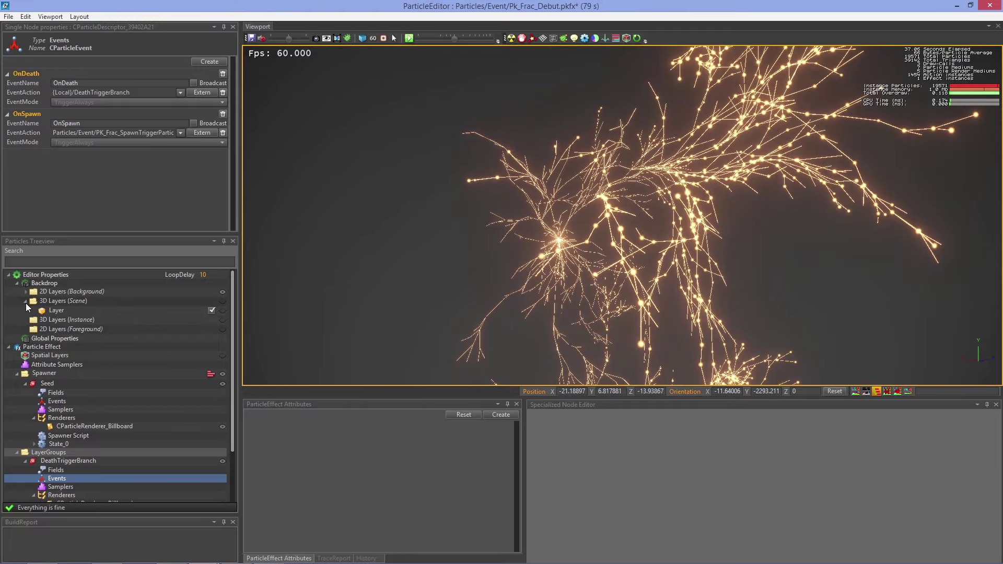
click(62, 310)
click(223, 310)
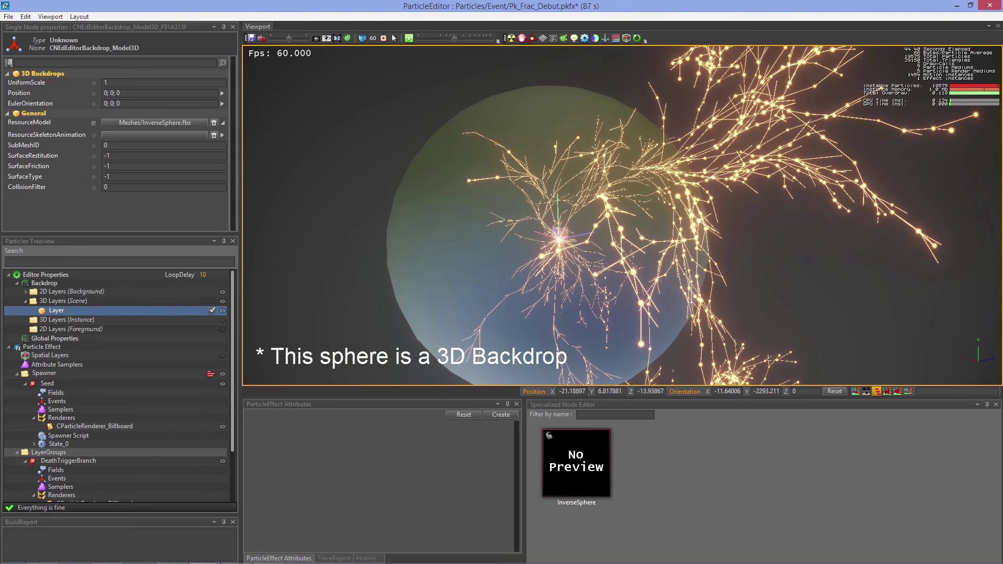
middle_drag(634, 204, 659, 184)
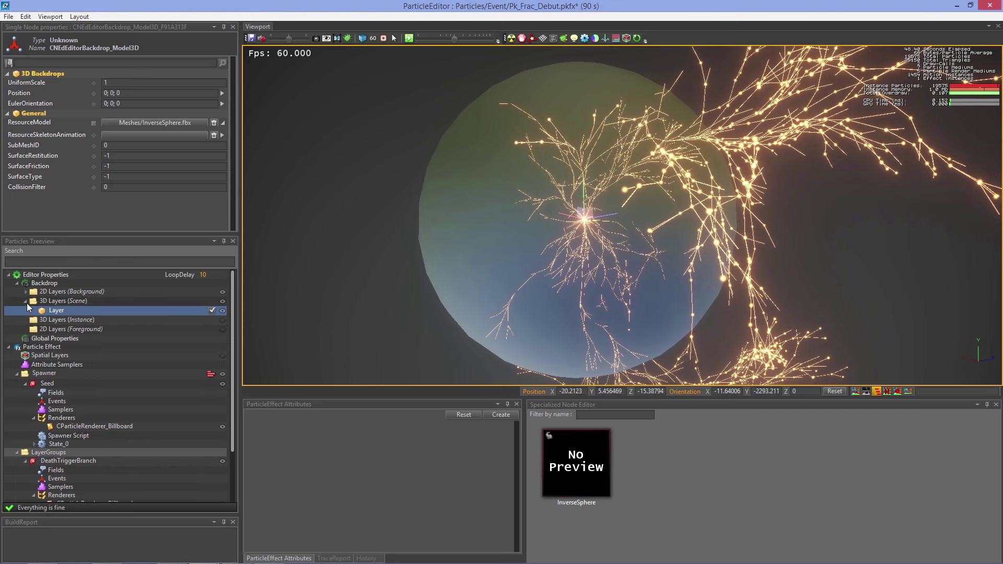
click(222, 311)
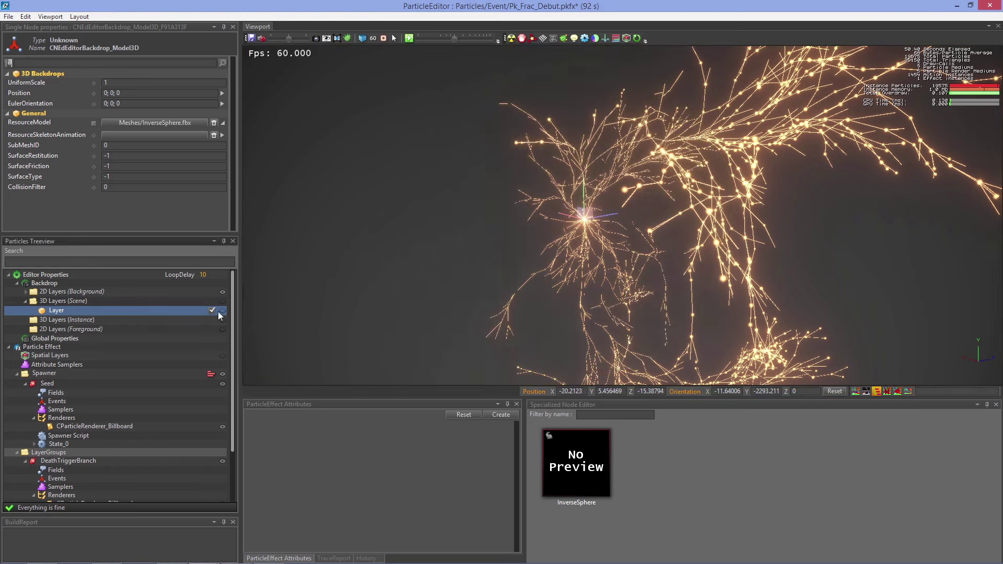
Set the WorldInteractionMode of DeathTriggerBranch's physics evolver to OneWay and check its collision event settings.
scroll(80, 450, down, 2)
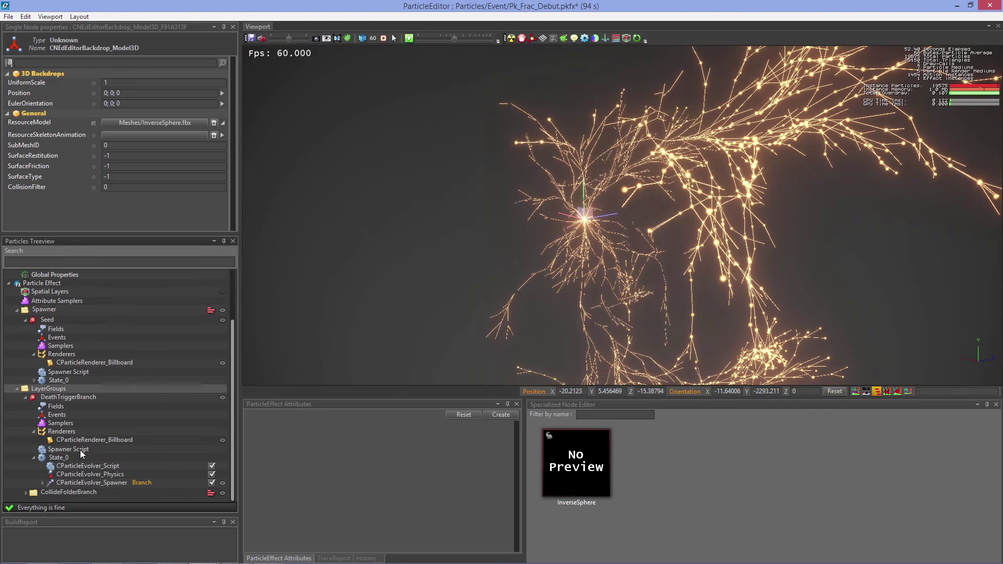
click(87, 475)
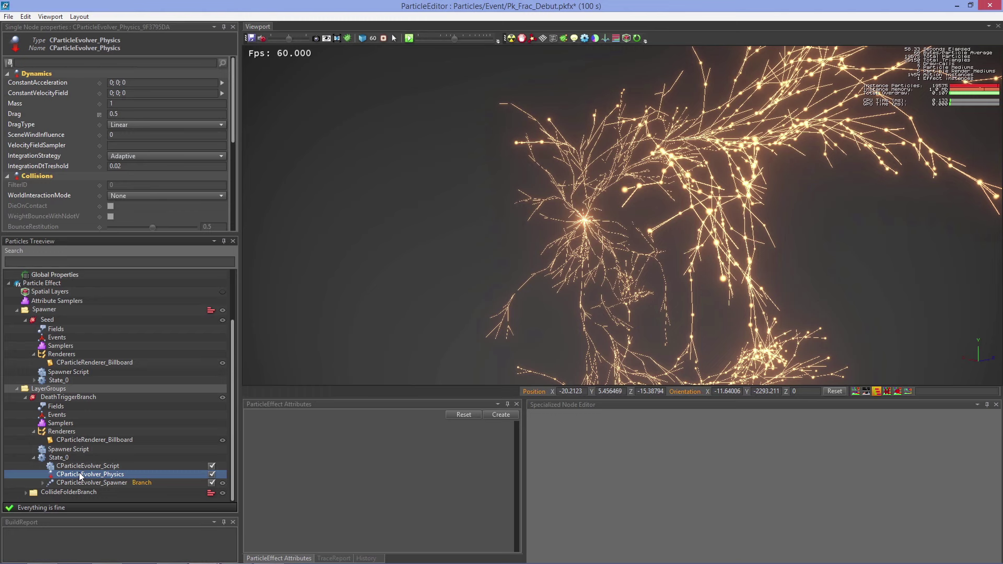
click(124, 170)
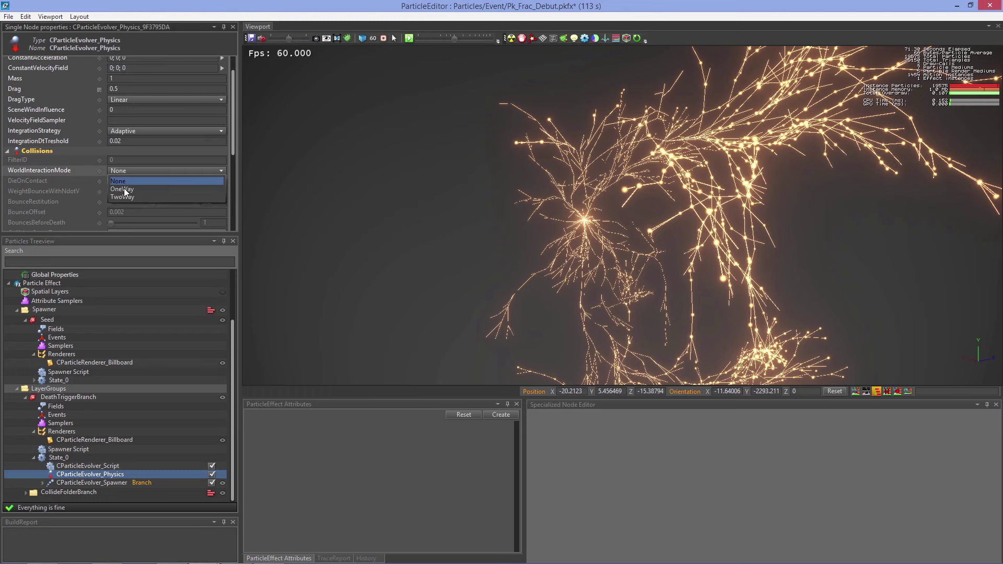
click(124, 189)
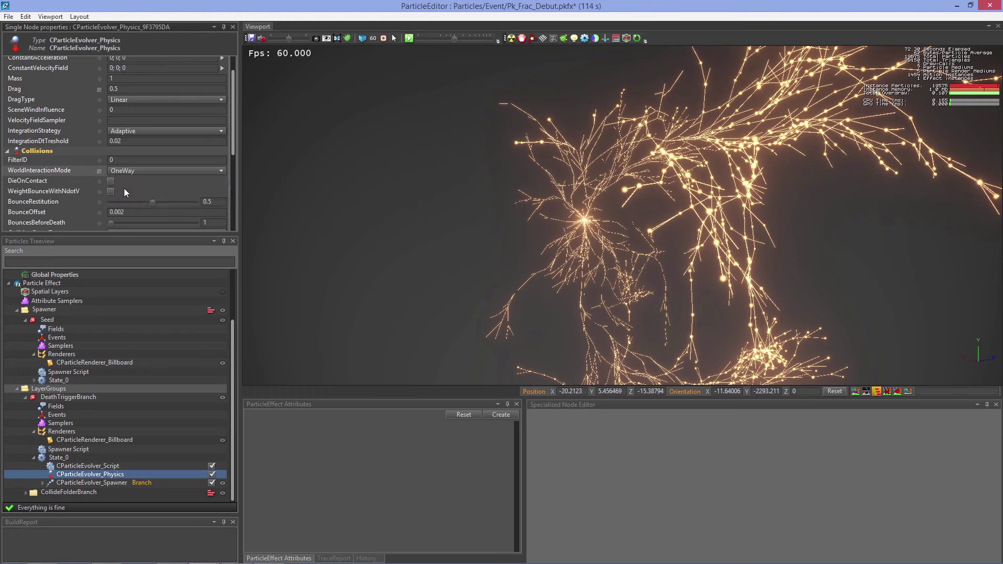
scroll(125, 189, down, 3)
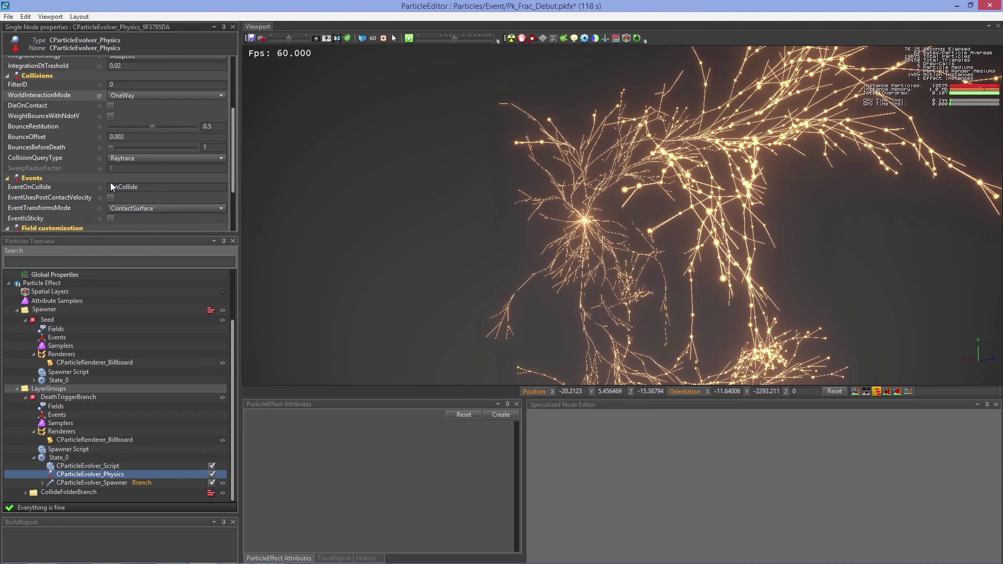
Restart the effect and raise the simulation speed to about 3.4x to watch the branches collide.
click(374, 205)
key(BackSpace)
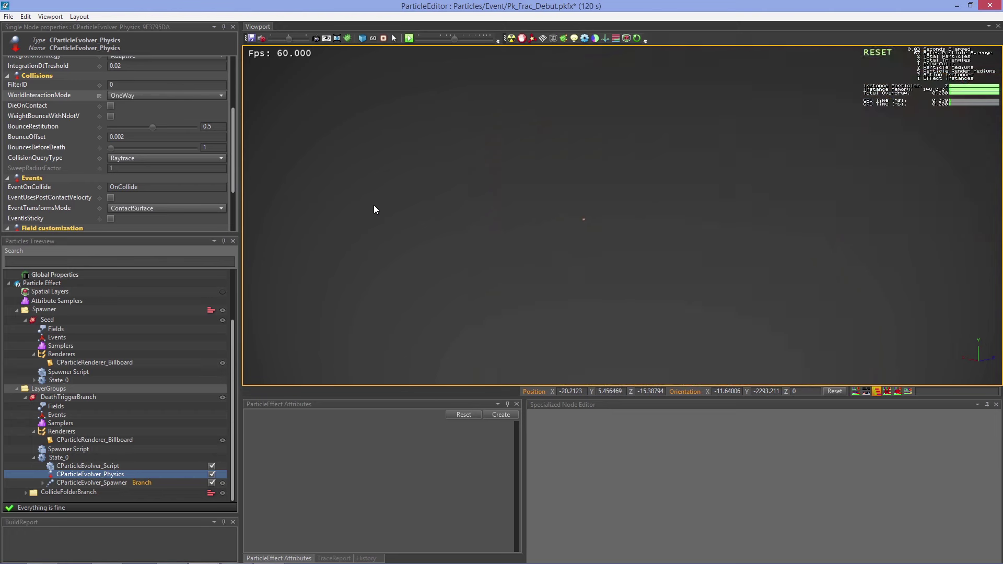
drag(615, 266, 576, 259)
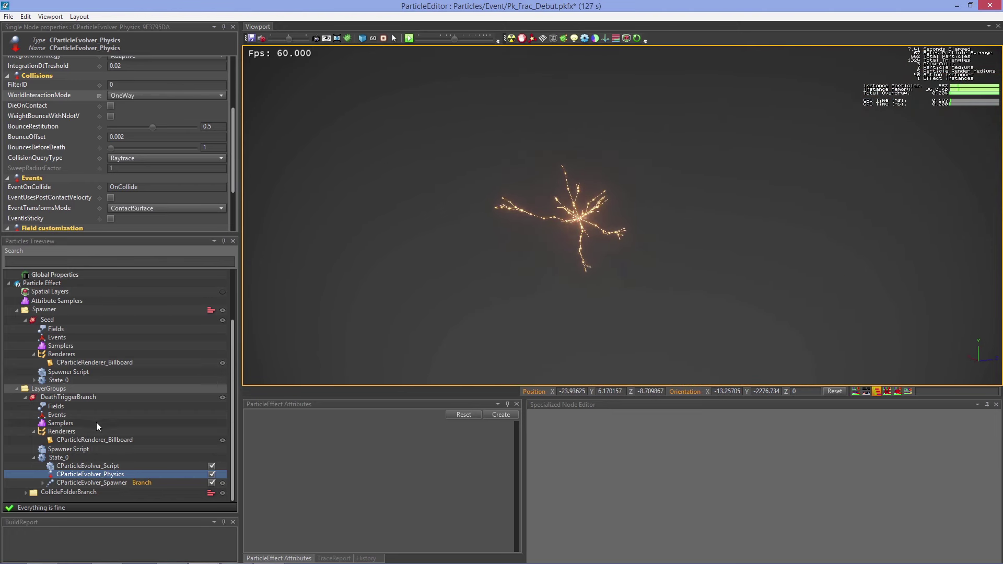
drag(413, 230, 419, 224)
drag(455, 39, 473, 36)
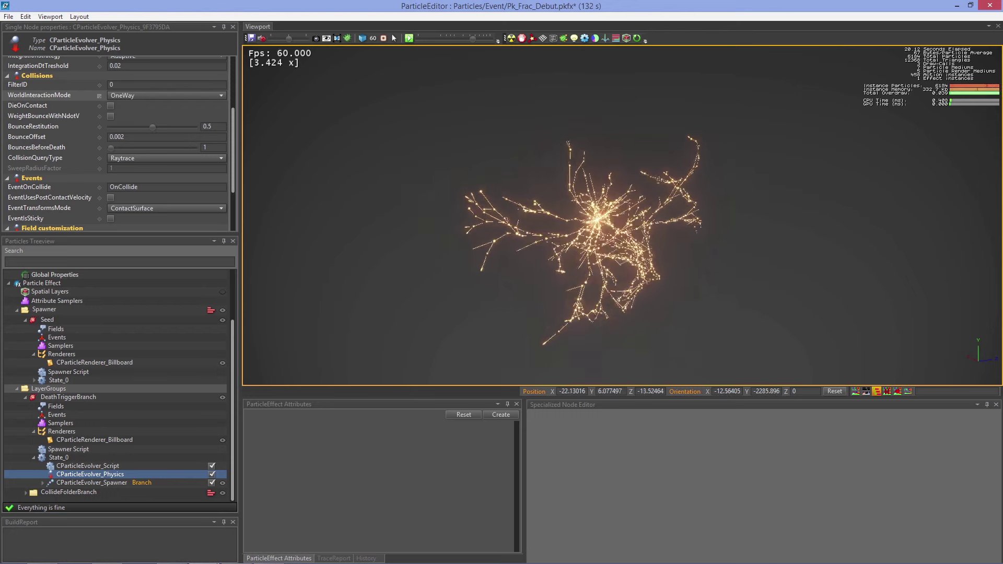
Add an OnCollide event to DeathTriggerBranch with the local CollideFolderBranch as its action.
click(68, 416)
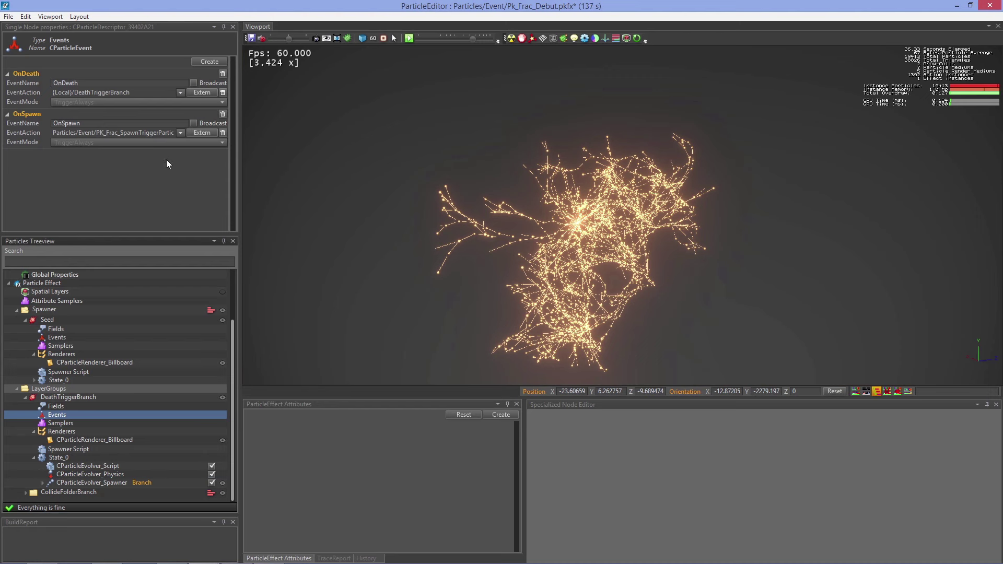
click(208, 62)
text(OnCollide)
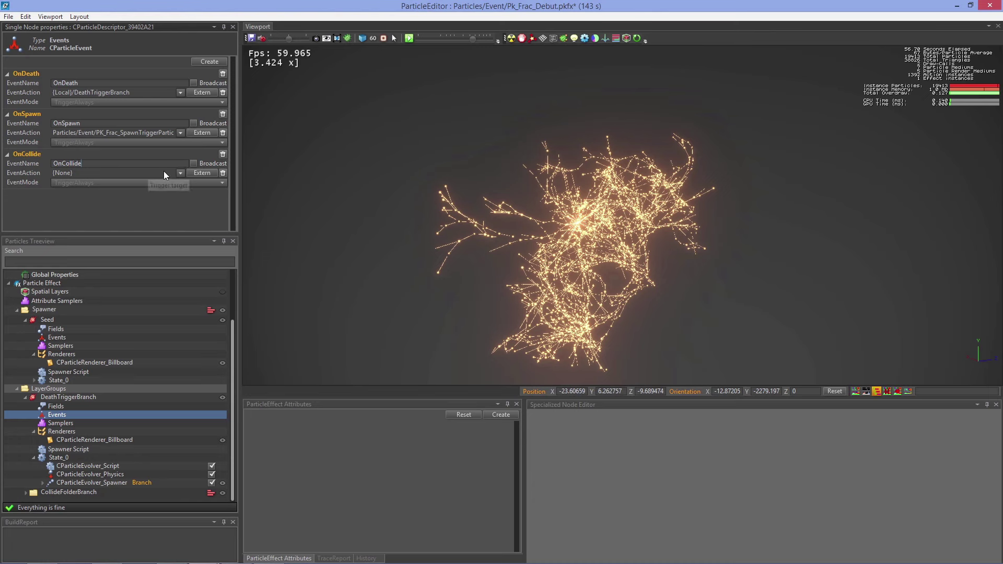
click(180, 172)
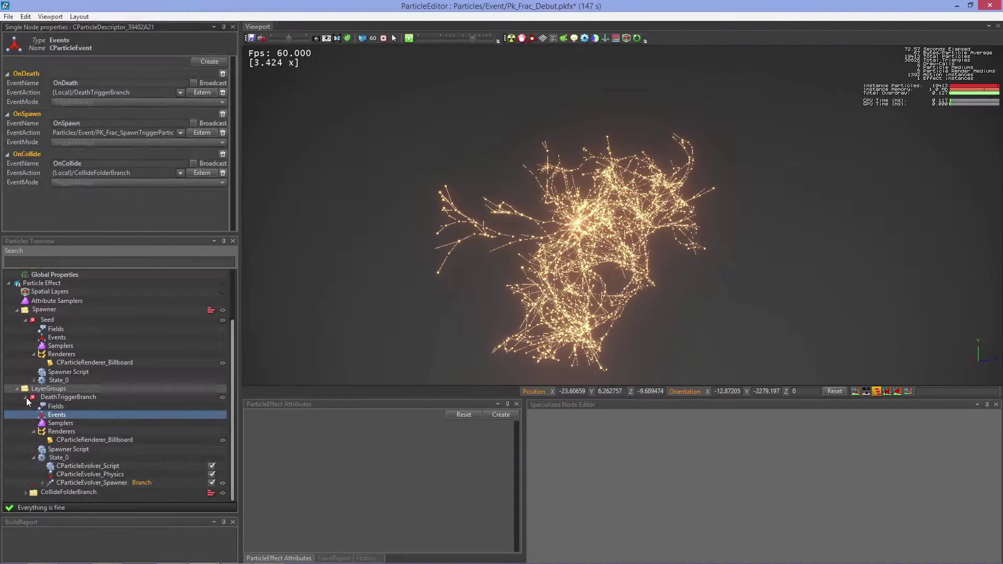
Expand CollideFolderBranch and replay the effect, examining the collision-triggered particles from several angles.
click(39, 471)
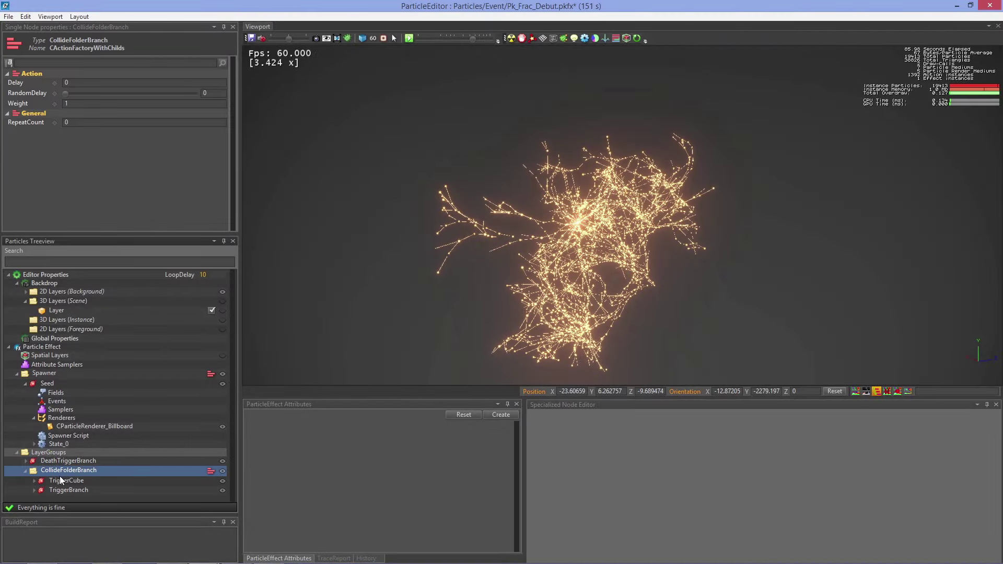
click(448, 274)
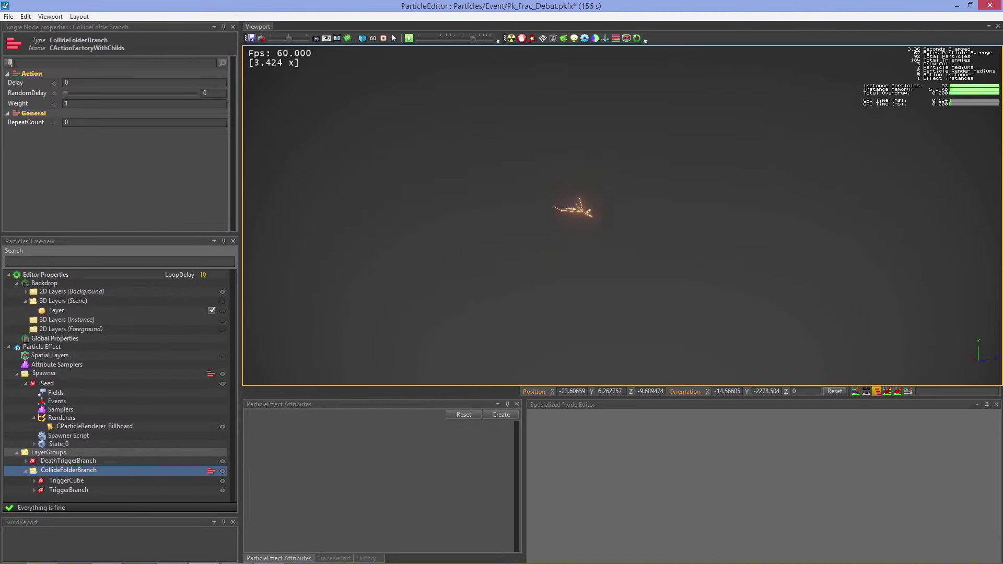
drag(804, 285, 997, 290)
drag(622, 216, 706, 220)
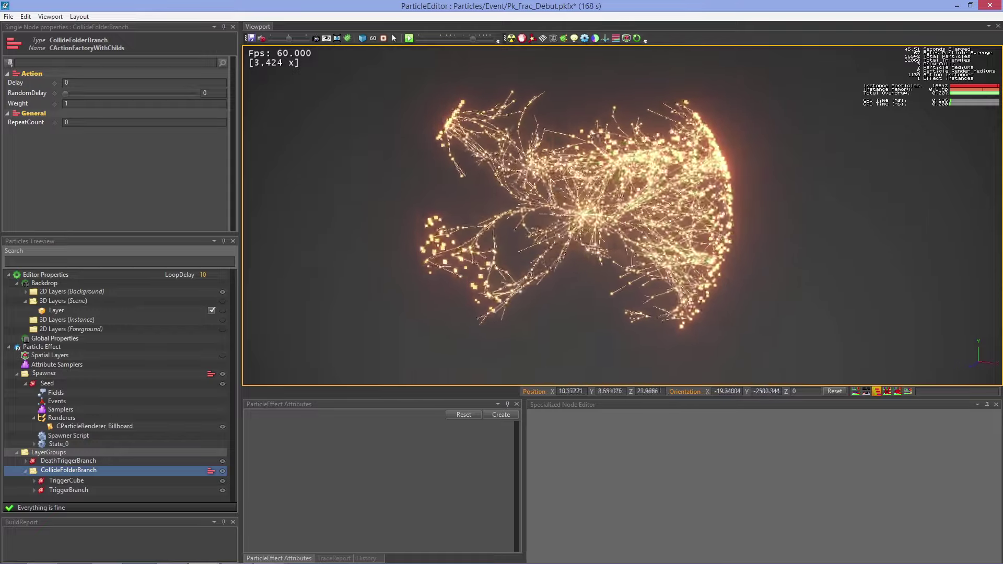